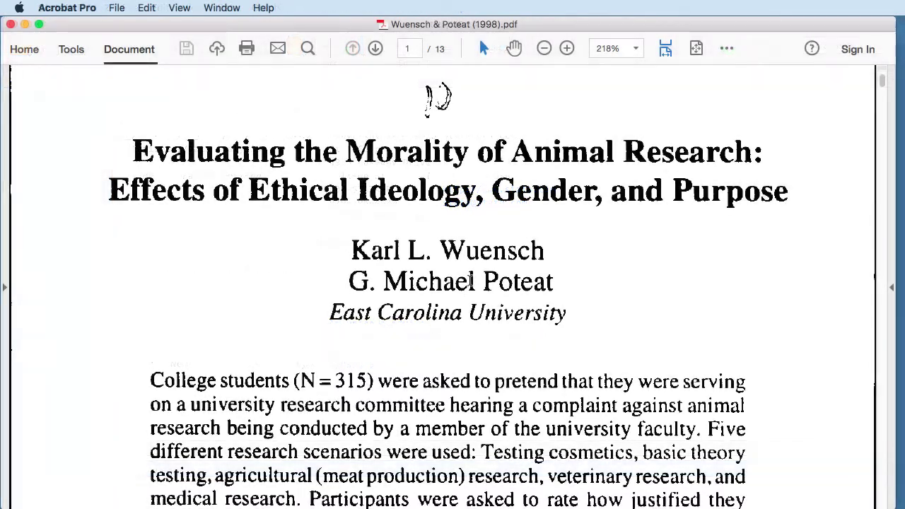
Read the title and abstract on the first page of the animal research morality article
{"action": "scroll", "coordinate": [620, 303], "scroll_direction": "down", "scroll_amount": 2}
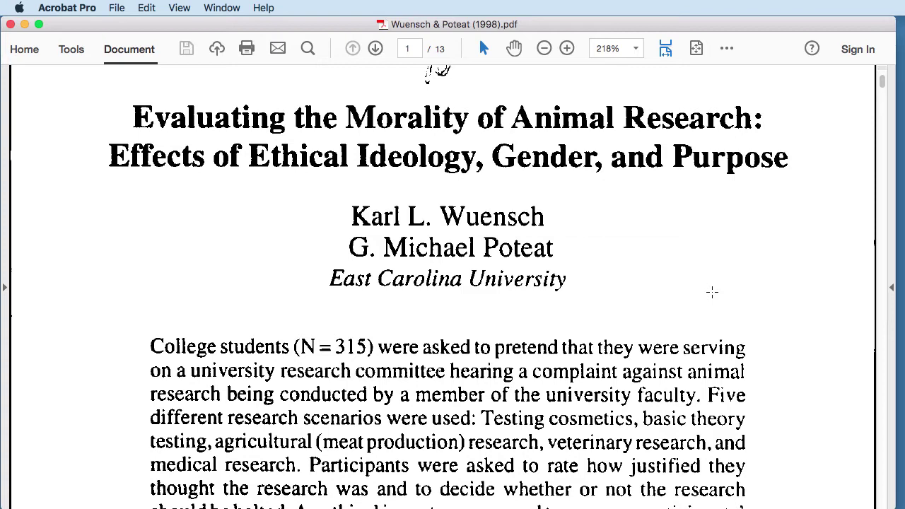
{"action": "scroll", "coordinate": [821, 363], "scroll_direction": "down", "scroll_amount": 2}
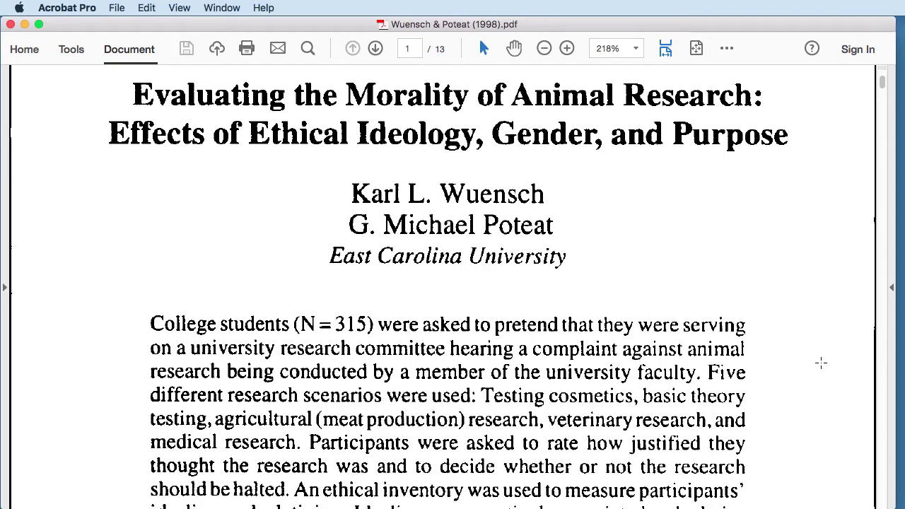
{"action": "scroll", "coordinate": [821, 363], "scroll_direction": "down", "scroll_amount": 1}
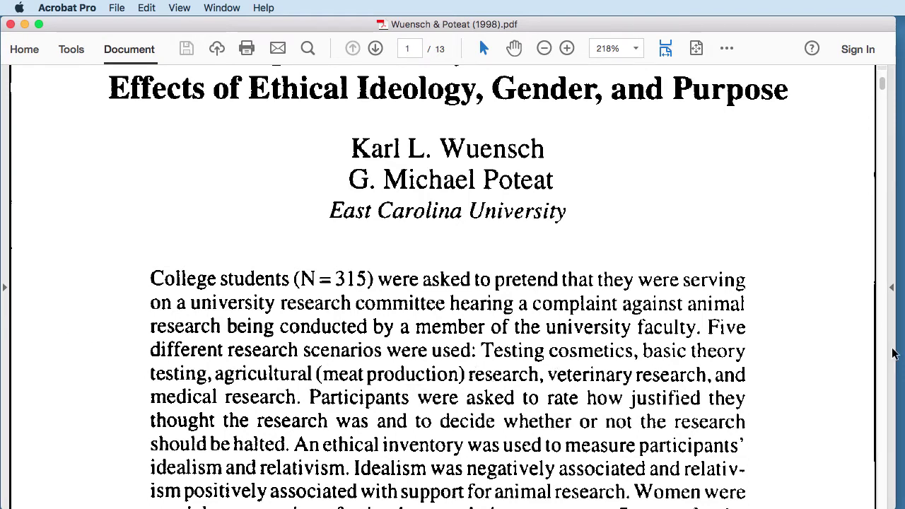
{"action": "scroll", "coordinate": [844, 354], "scroll_direction": "down", "scroll_amount": 1}
{"action": "scroll", "coordinate": [845, 354], "scroll_direction": "up", "scroll_amount": 1}
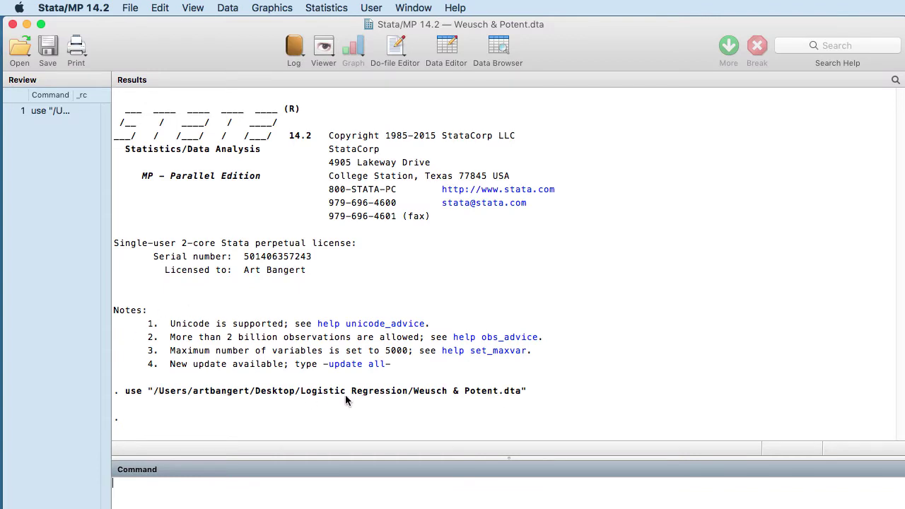
In Stata, browse the loaded dataset's observations across the decision, idealism, relatvsm, gender and research scenario variables, and close the data view
{"action": "left_click", "coordinate": [499, 45]}
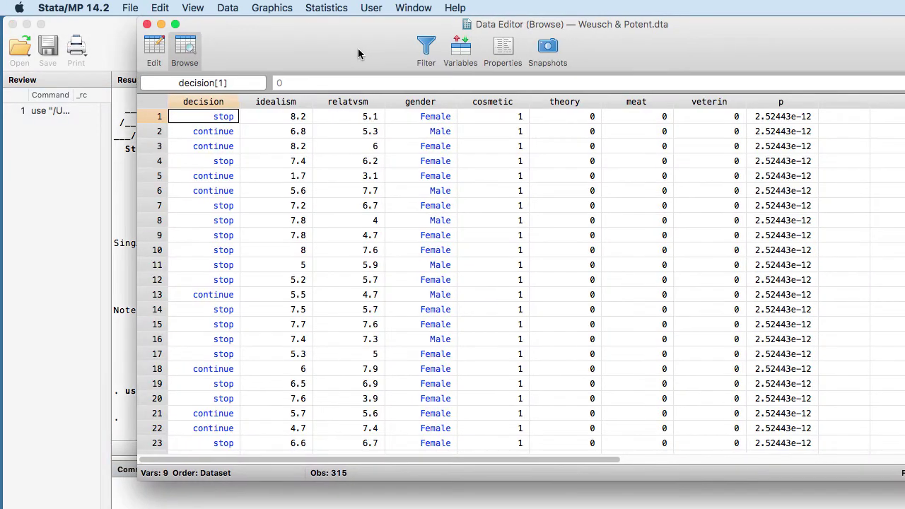
{"action": "left_click_drag", "start_coordinate": [359, 55], "coordinate": [239, 55]}
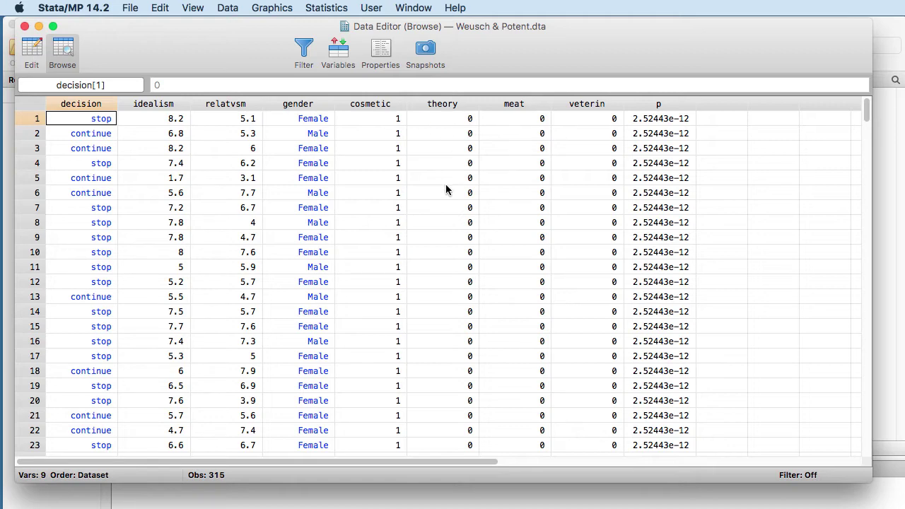
{"action": "scroll", "coordinate": [448, 188], "scroll_direction": "down", "scroll_amount": 5}
{"action": "scroll", "coordinate": [439, 314], "scroll_direction": "down", "scroll_amount": 20}
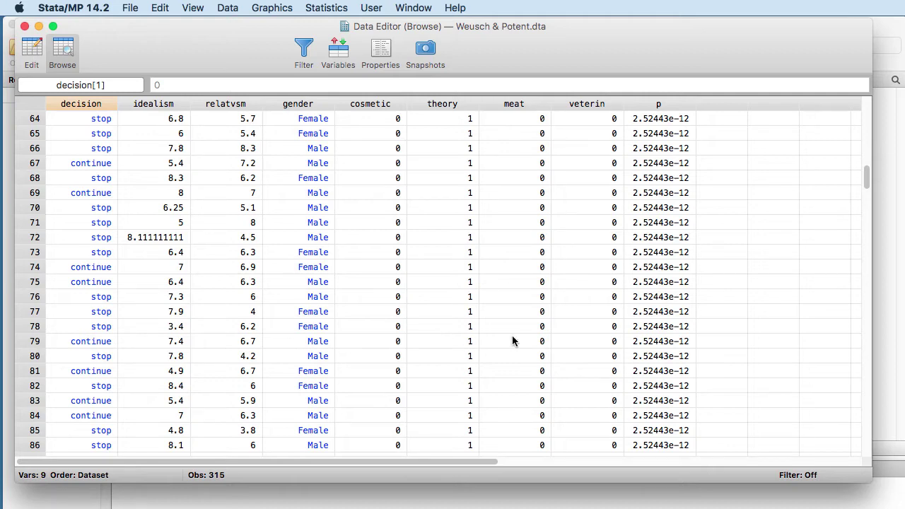
{"action": "scroll", "coordinate": [514, 341], "scroll_direction": "down", "scroll_amount": 20}
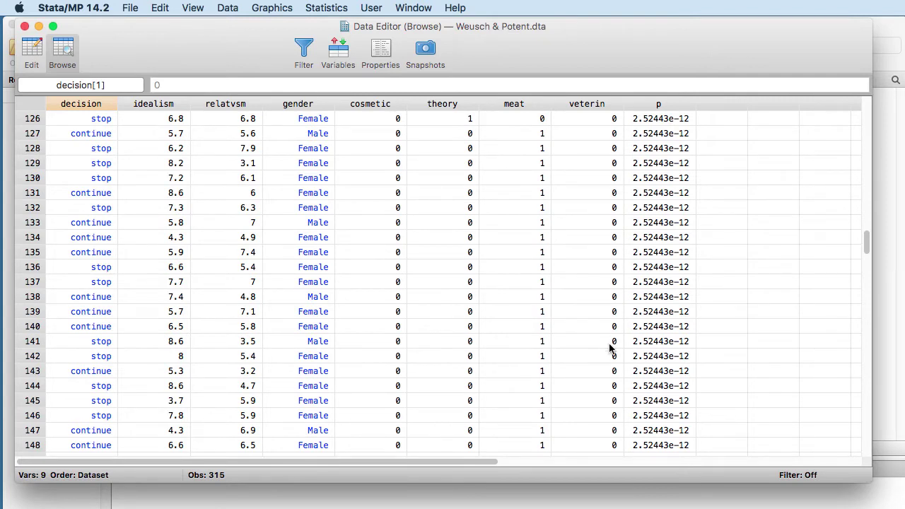
{"action": "scroll", "coordinate": [601, 357], "scroll_direction": "down", "scroll_amount": 20}
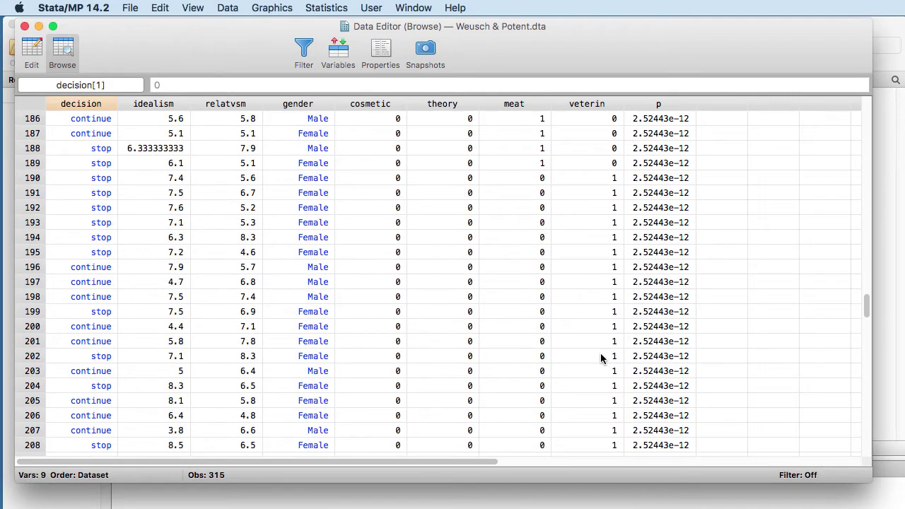
{"action": "scroll", "coordinate": [774, 358], "scroll_direction": "up", "scroll_amount": 15}
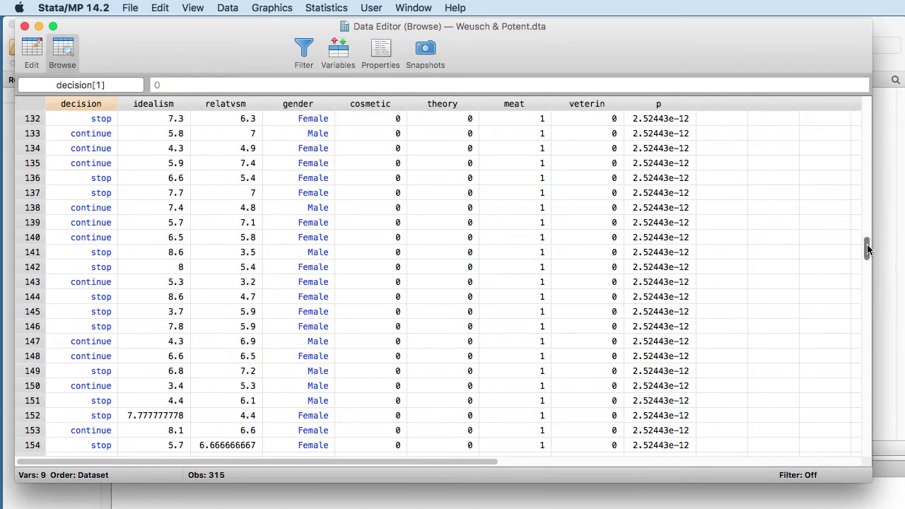
{"action": "left_click_drag", "start_coordinate": [869, 246], "coordinate": [869, 104]}
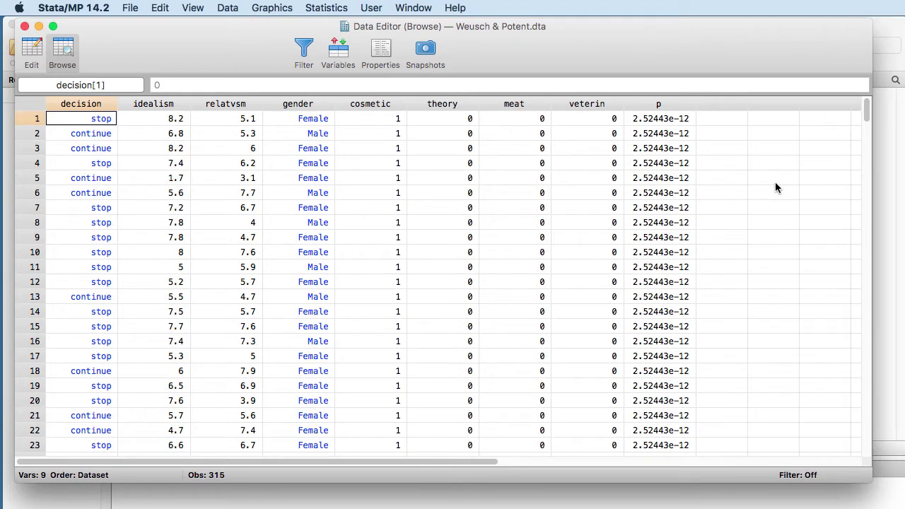
{"action": "mouse_move", "coordinate": [636, 40]}
{"action": "left_mouse_down"}
{"action": "mouse_move", "coordinate": [695, 39]}
{"action": "mouse_move", "coordinate": [640, 41]}
{"action": "left_mouse_up"}
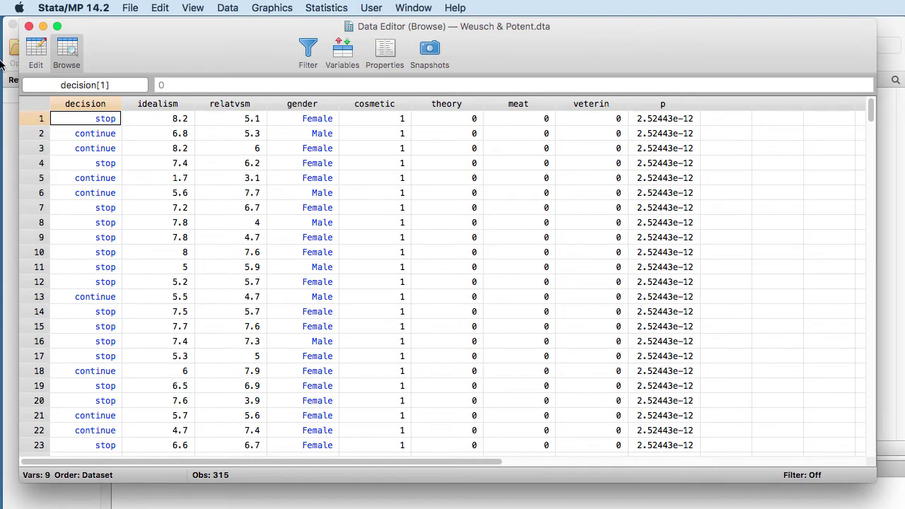
{"action": "left_click", "coordinate": [29, 27]}
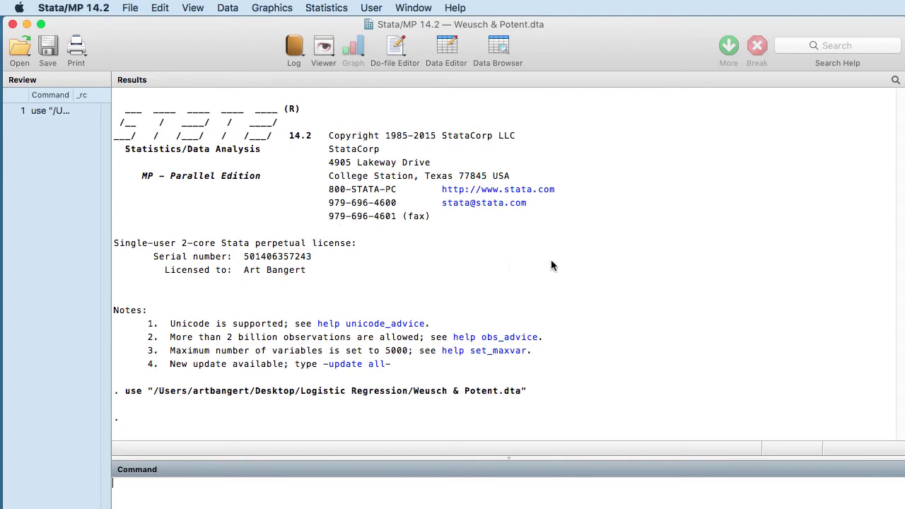
Produce a one-way frequency table of the decision variable
{"action": "left_click", "coordinate": [316, 12]}
{"action": "mouse_move", "coordinate": [318, 25]}
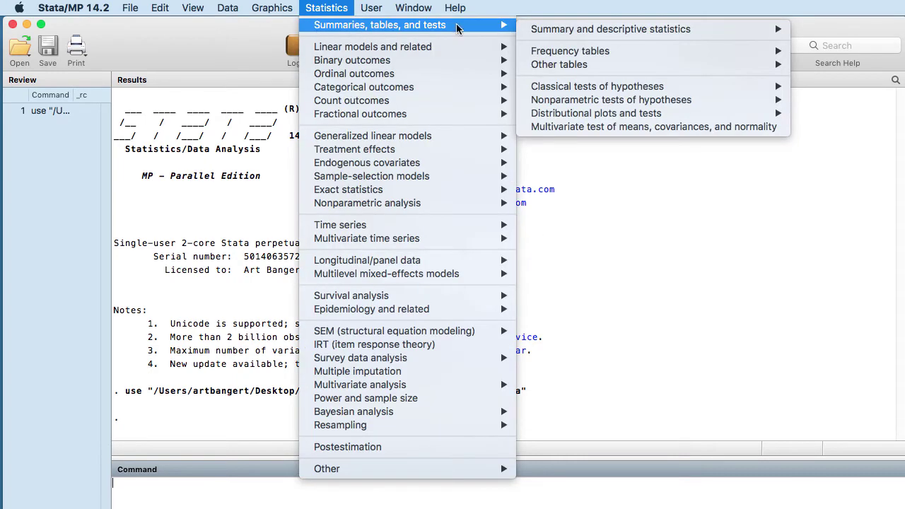
{"action": "mouse_move", "coordinate": [567, 29]}
{"action": "mouse_move", "coordinate": [681, 51]}
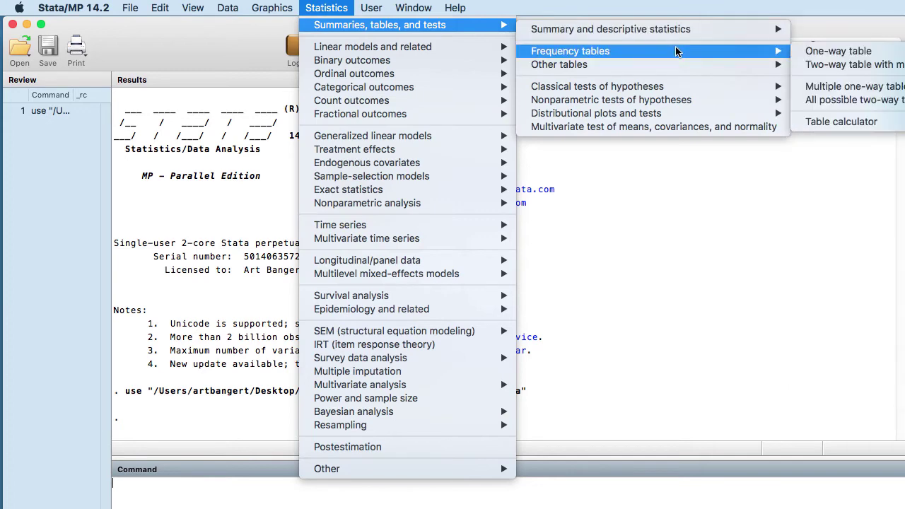
{"action": "left_click", "coordinate": [861, 55]}
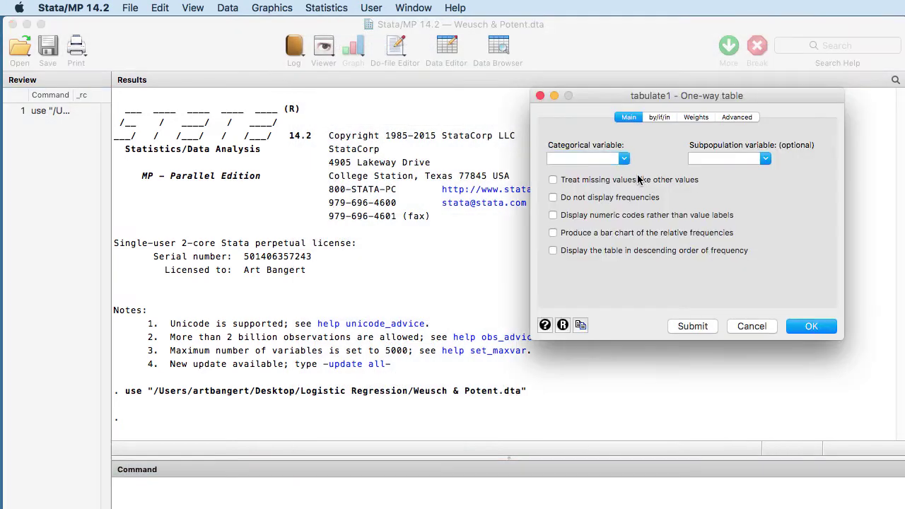
{"action": "left_click", "coordinate": [625, 159]}
{"action": "left_click", "coordinate": [600, 173]}
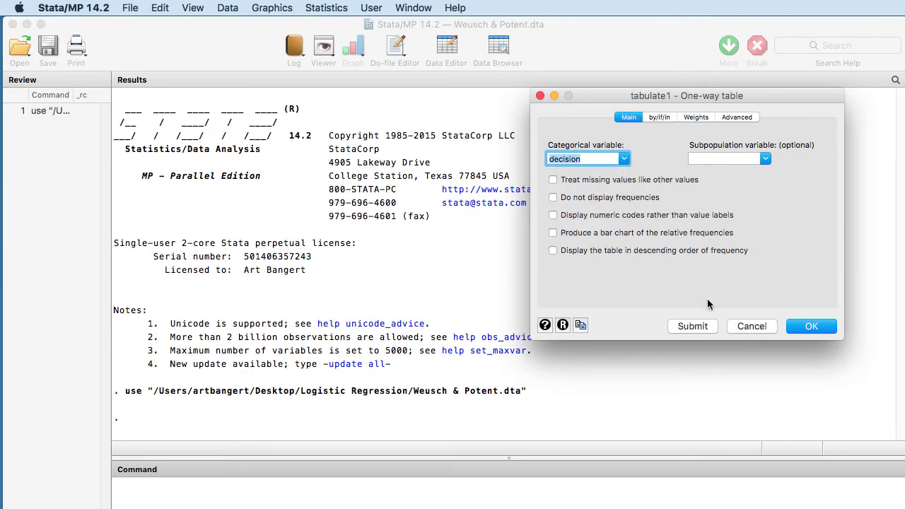
{"action": "left_click", "coordinate": [811, 330]}
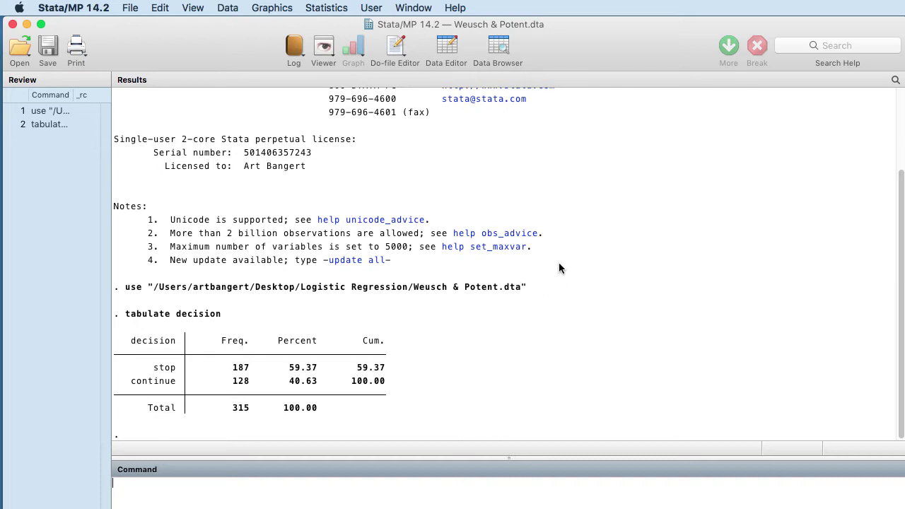
Set up a logistic regression reporting coefficients with decision as the dependent variable
{"action": "left_click", "coordinate": [326, 10]}
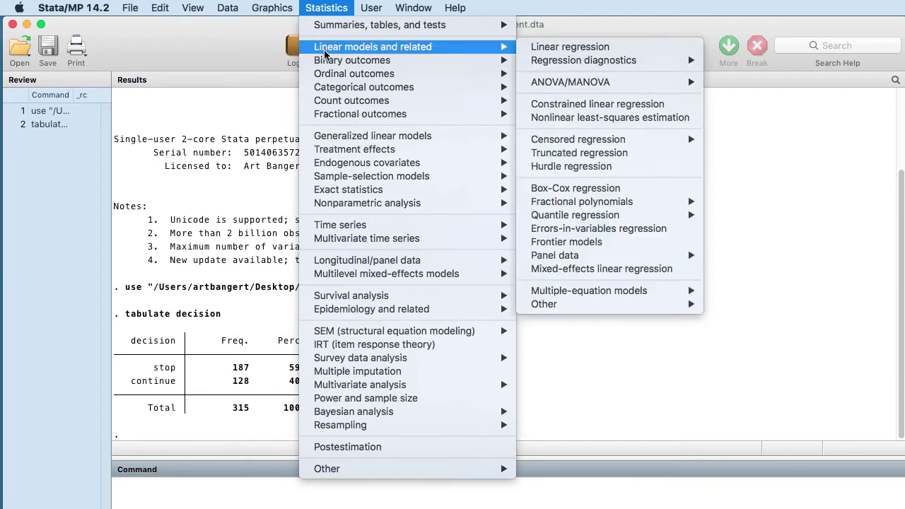
{"action": "mouse_move", "coordinate": [326, 62]}
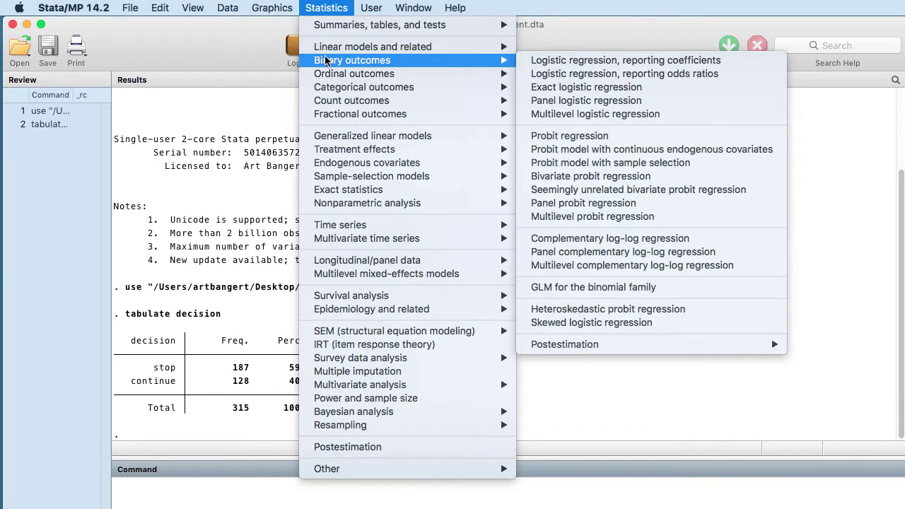
{"action": "left_click", "coordinate": [535, 63]}
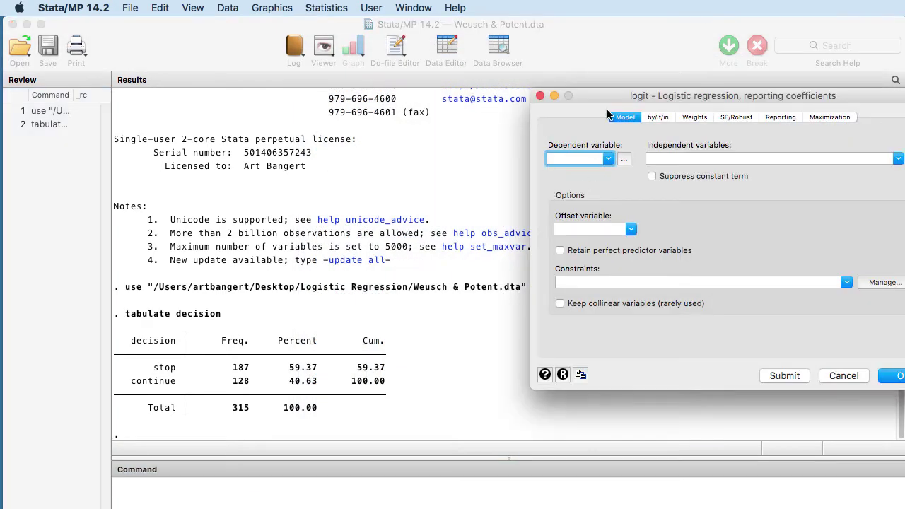
{"action": "left_click_drag", "start_coordinate": [601, 104], "coordinate": [504, 98]}
{"action": "left_click", "coordinate": [511, 159]}
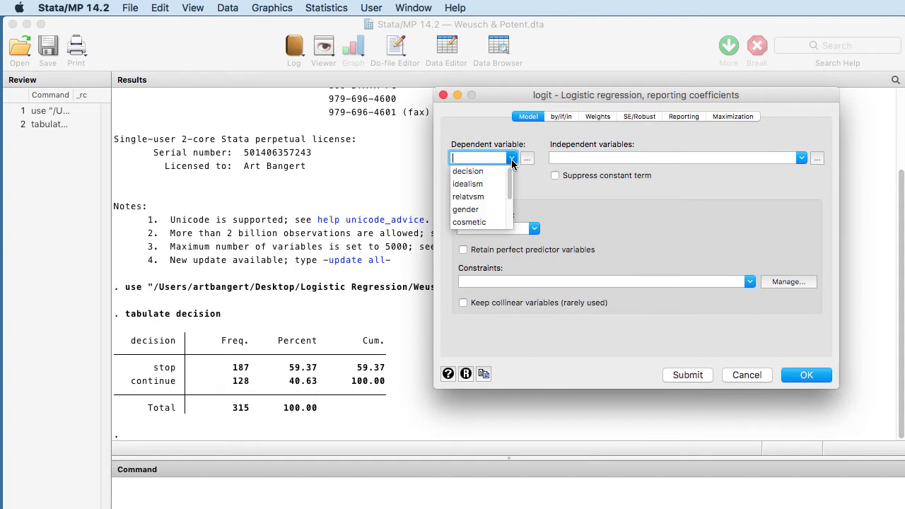
{"action": "left_click", "coordinate": [495, 171]}
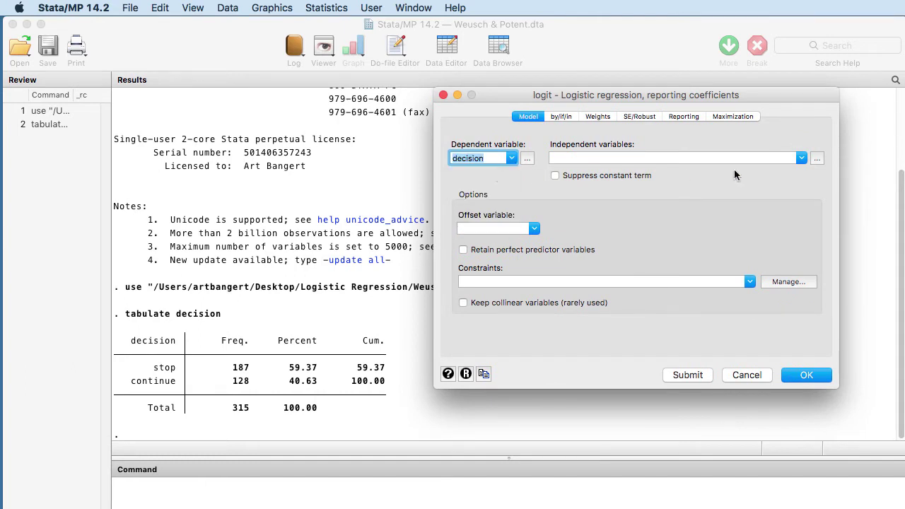
Add idealism, relatvsm, gender and cosmetic as independent variables of the logistic regression
{"action": "left_click", "coordinate": [799, 159]}
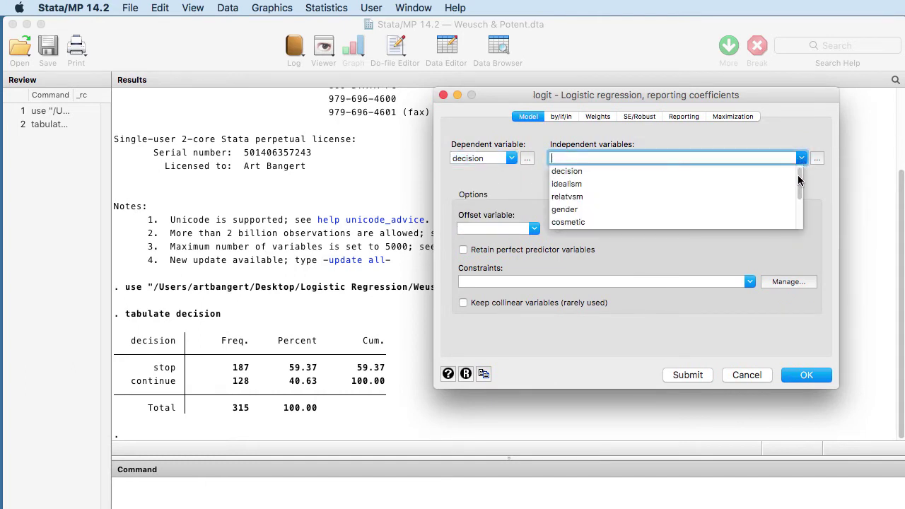
{"action": "left_click", "coordinate": [588, 184]}
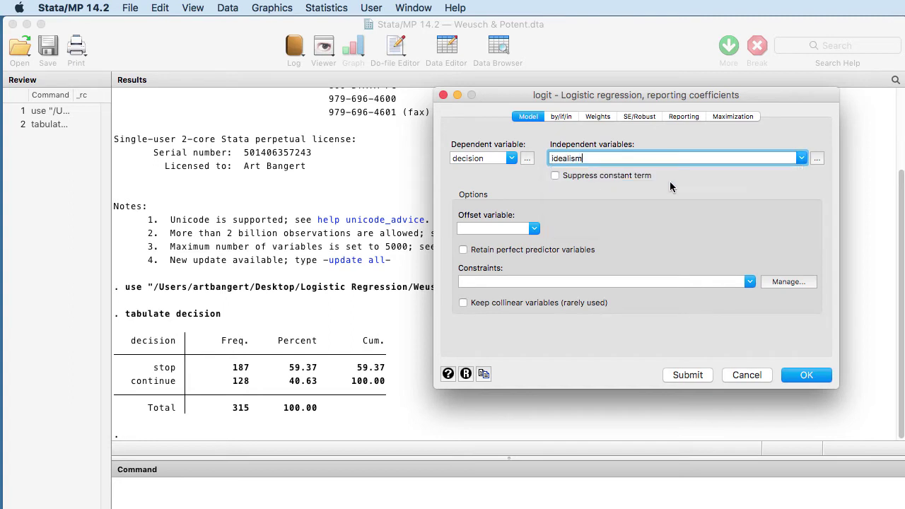
{"action": "left_click", "coordinate": [803, 160]}
{"action": "left_click", "coordinate": [597, 184]}
{"action": "left_click", "coordinate": [802, 161]}
{"action": "left_click", "coordinate": [575, 198]}
{"action": "left_click", "coordinate": [802, 162]}
{"action": "left_click", "coordinate": [576, 211]}
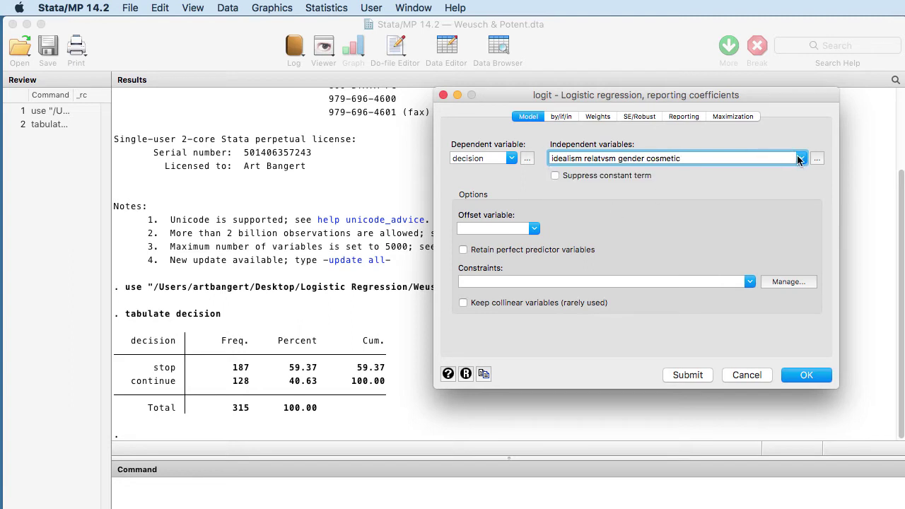
Add the scenario variables theory, meat and veterin to the model's independent variables
{"action": "left_click", "coordinate": [800, 160]}
{"action": "left_click", "coordinate": [586, 224]}
{"action": "left_click", "coordinate": [801, 159]}
{"action": "scroll", "coordinate": [661, 202], "scroll_direction": "down", "scroll_amount": 2}
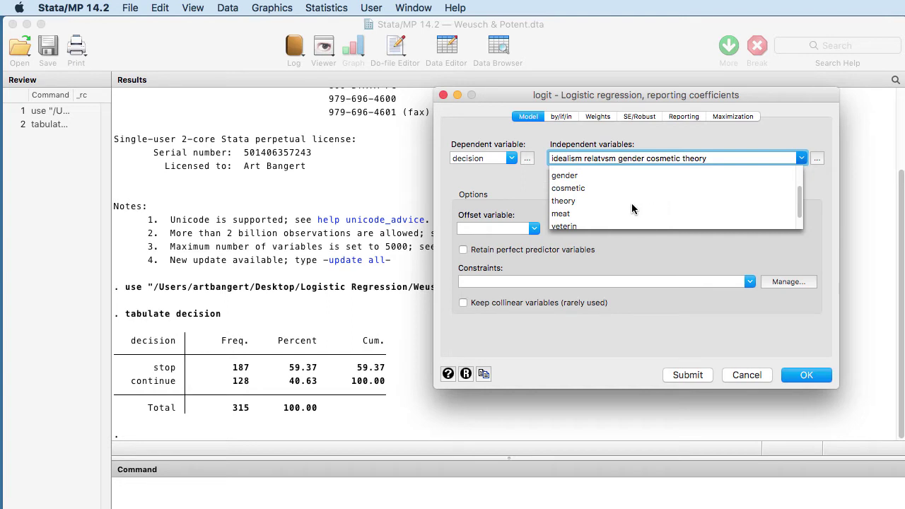
{"action": "left_click", "coordinate": [590, 215]}
{"action": "left_click", "coordinate": [801, 158]}
{"action": "scroll", "coordinate": [603, 226], "scroll_direction": "down", "scroll_amount": 2}
{"action": "left_click", "coordinate": [577, 220]}
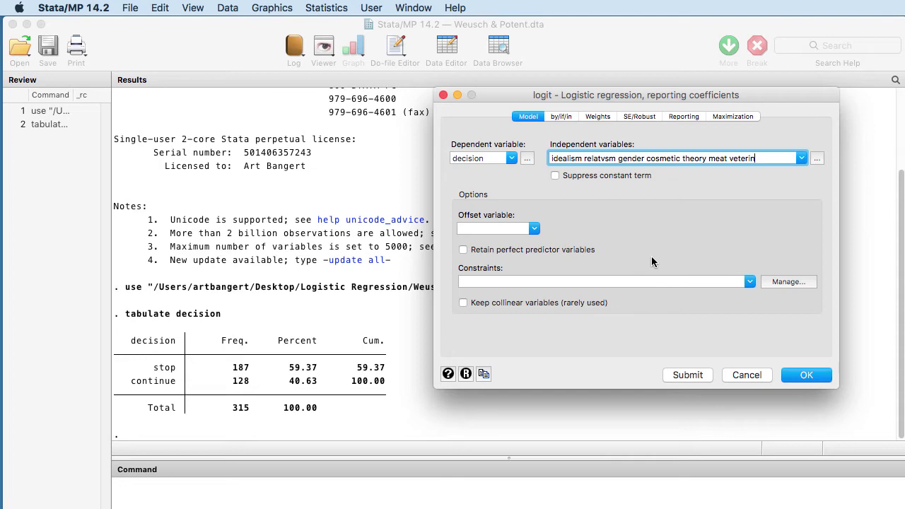
Run the logistic regression, close its dialog and display the complete output
{"action": "left_click", "coordinate": [683, 379]}
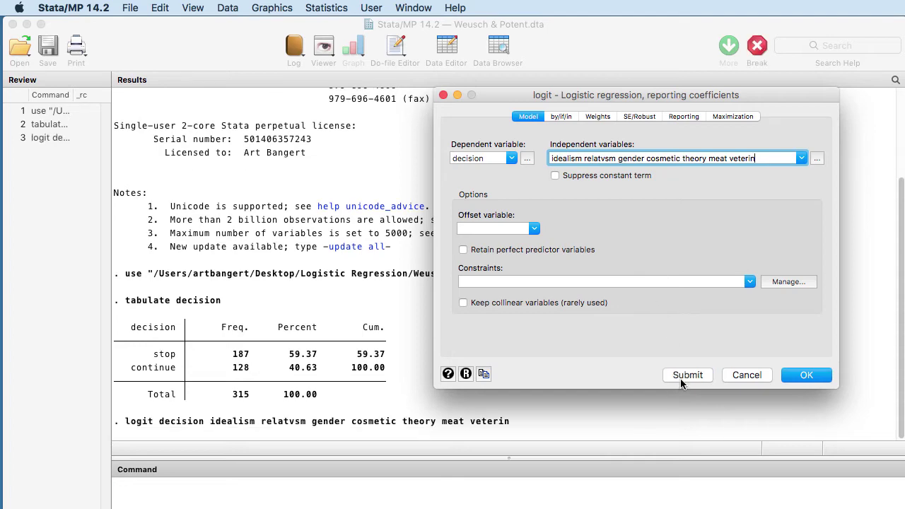
{"action": "left_click", "coordinate": [444, 95]}
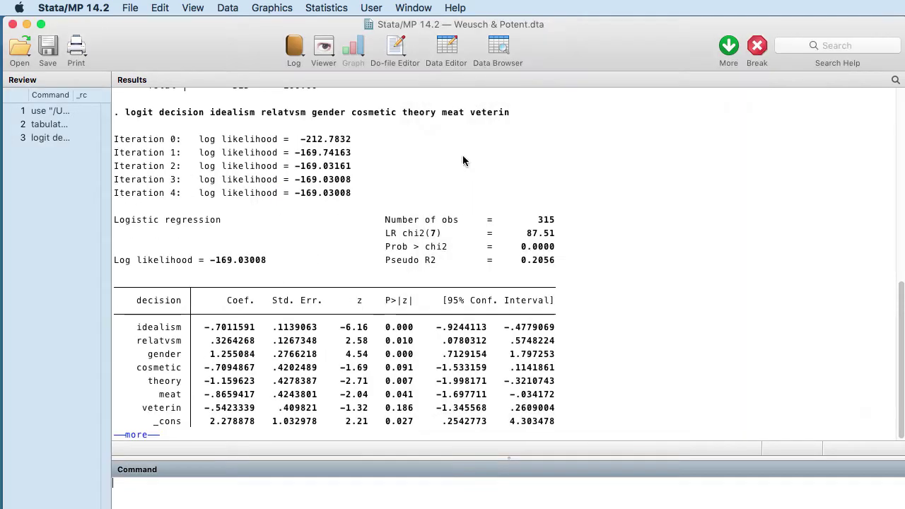
{"action": "left_click", "coordinate": [145, 435]}
{"action": "scroll", "coordinate": [637, 276], "scroll_direction": "up", "scroll_amount": 1}
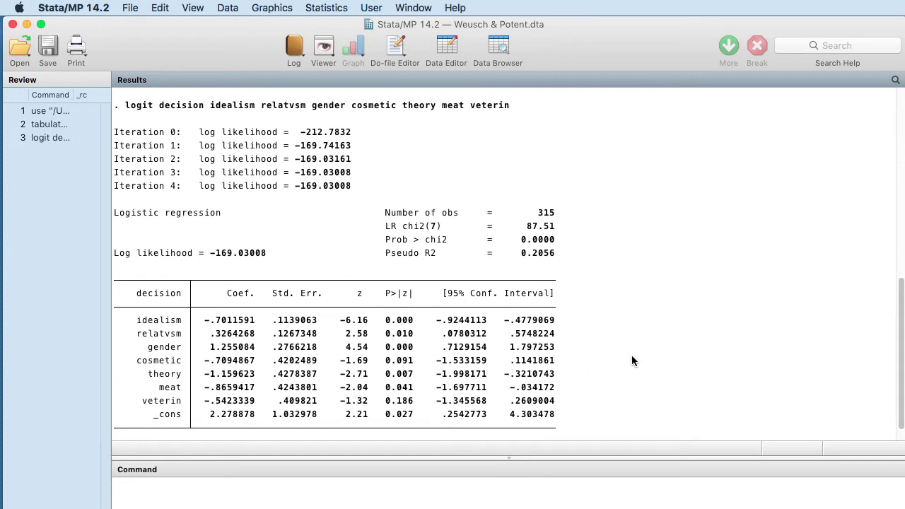
Reopen the logistic regression of decision on the same seven predictors and set it to report odds ratios
{"action": "left_click", "coordinate": [326, 8]}
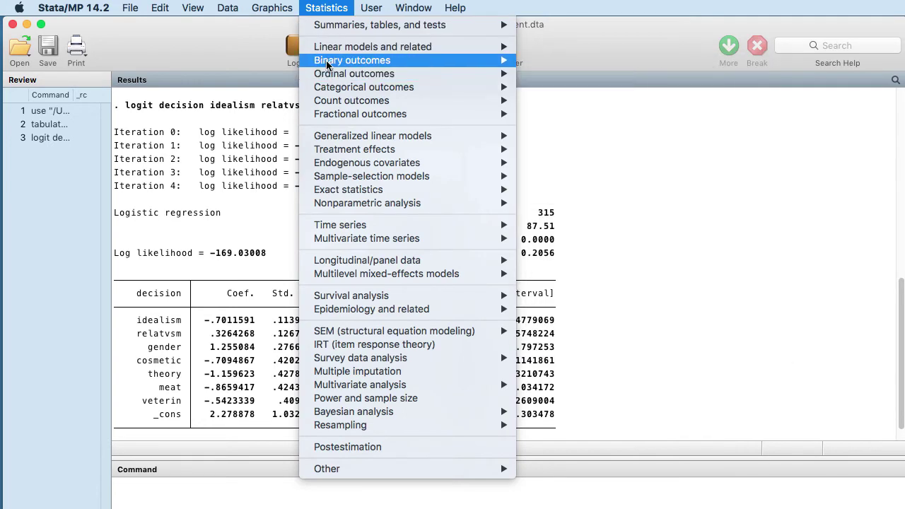
{"action": "mouse_move", "coordinate": [349, 65]}
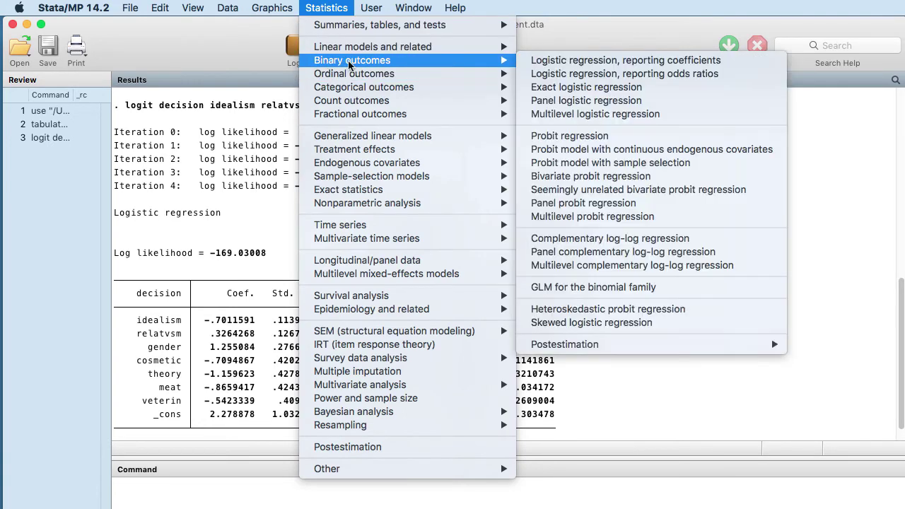
{"action": "left_click", "coordinate": [565, 63]}
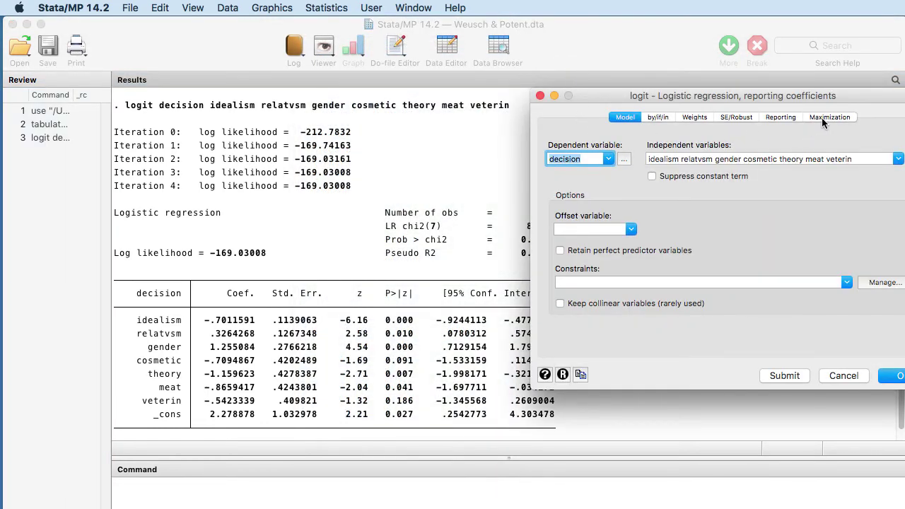
{"action": "left_click", "coordinate": [780, 118]}
{"action": "left_click", "coordinate": [554, 181]}
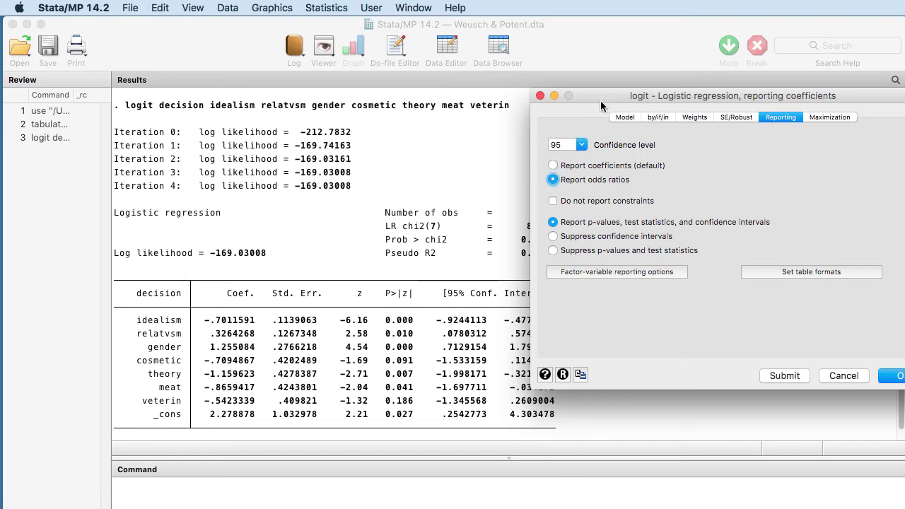
Run the logistic regression with odds ratios and display its complete output
{"action": "left_click_drag", "start_coordinate": [603, 96], "coordinate": [534, 92]}
{"action": "left_click", "coordinate": [835, 370]}
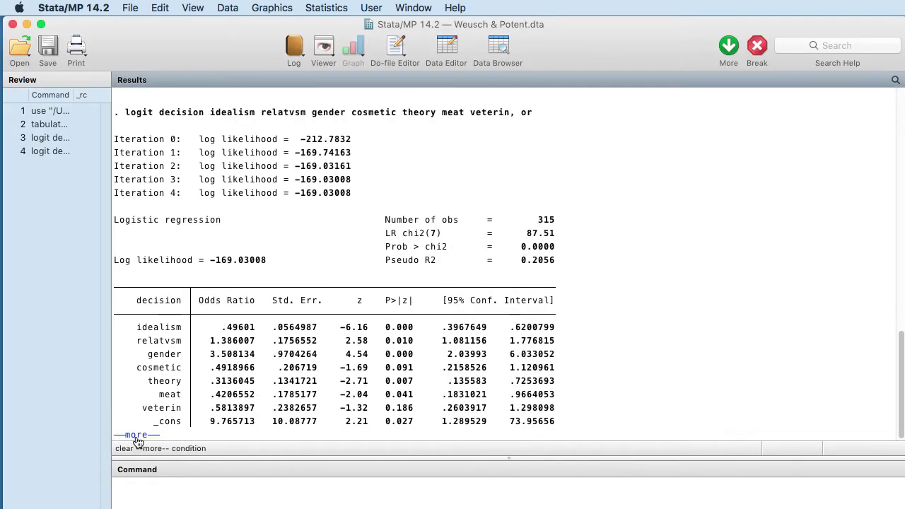
{"action": "left_click", "coordinate": [135, 435]}
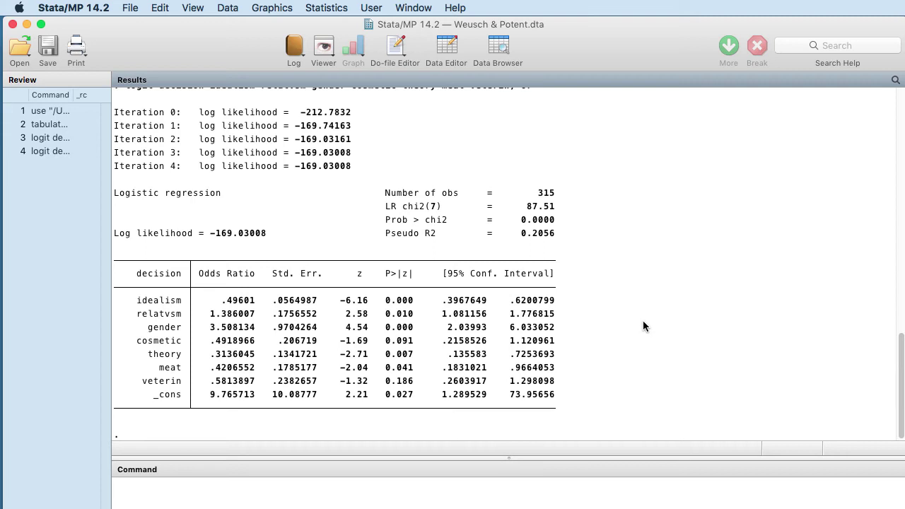
Run the postestimation classification table with sensitivity/specificity results on the estimation sample, keeping the 0.5 positive outcome threshold
{"action": "left_click", "coordinate": [314, 9]}
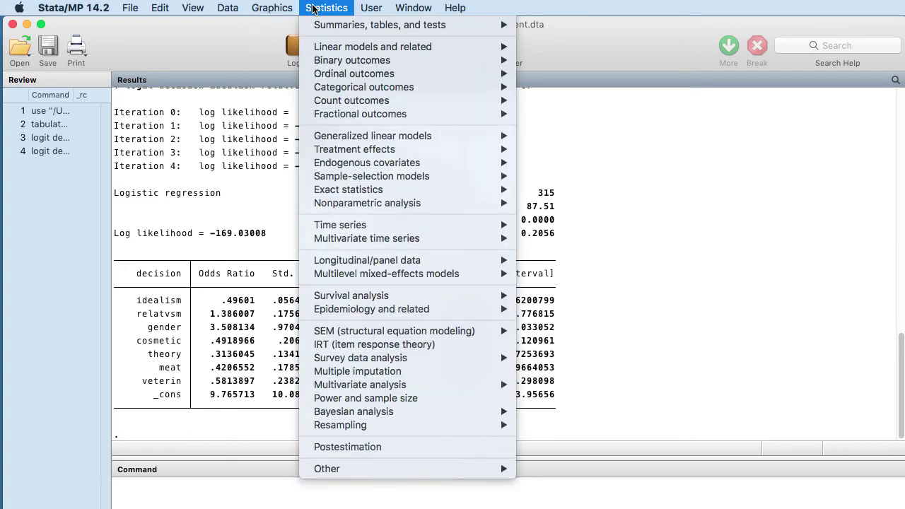
{"action": "left_click", "coordinate": [316, 447]}
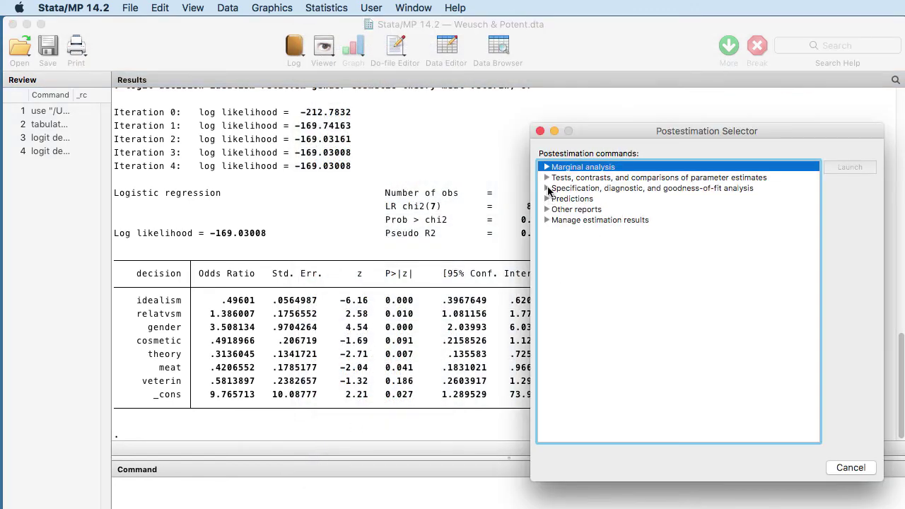
{"action": "left_click", "coordinate": [547, 189]}
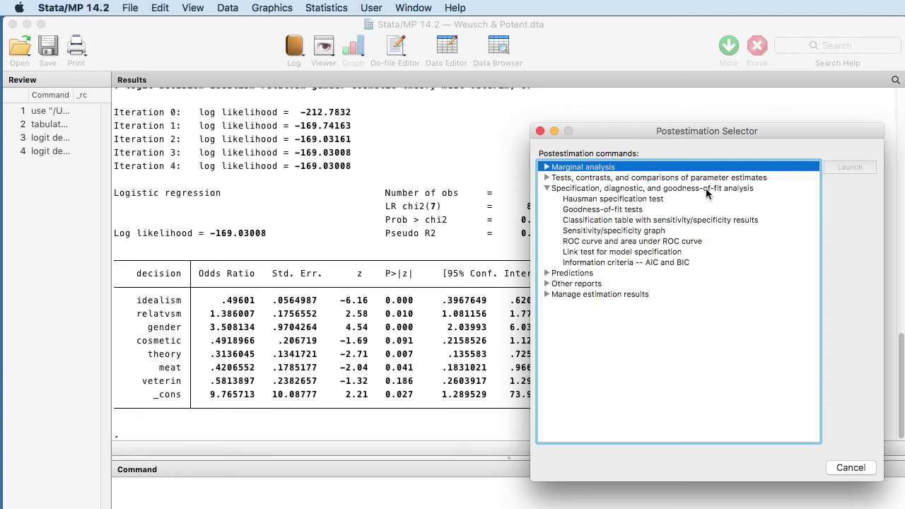
{"action": "left_click", "coordinate": [639, 222]}
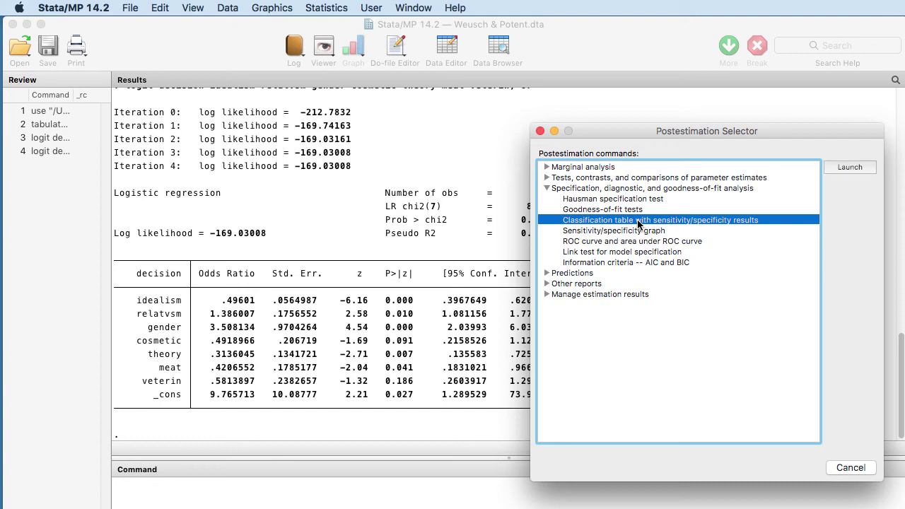
{"action": "left_click", "coordinate": [847, 168]}
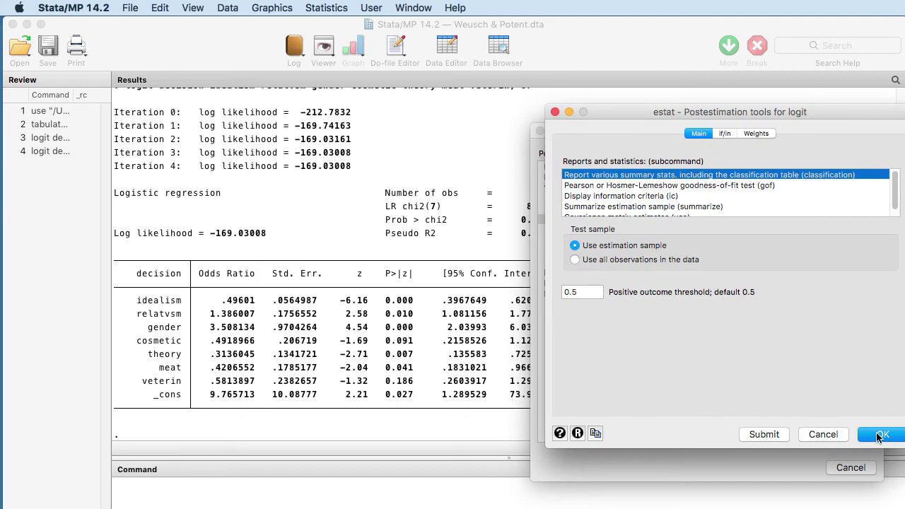
{"action": "left_click", "coordinate": [879, 434]}
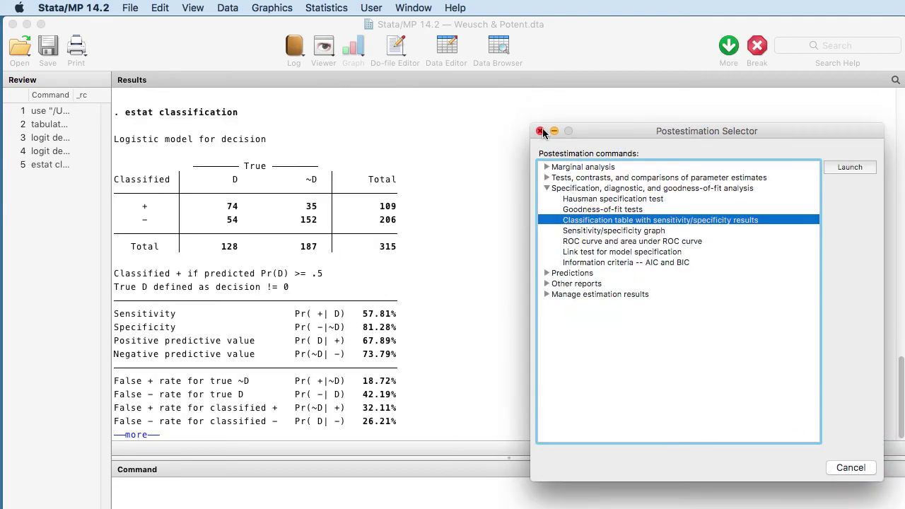
Close the postestimation selector, display the rest of the classification output and review the table through the correctly classified rate
{"action": "left_click", "coordinate": [541, 131]}
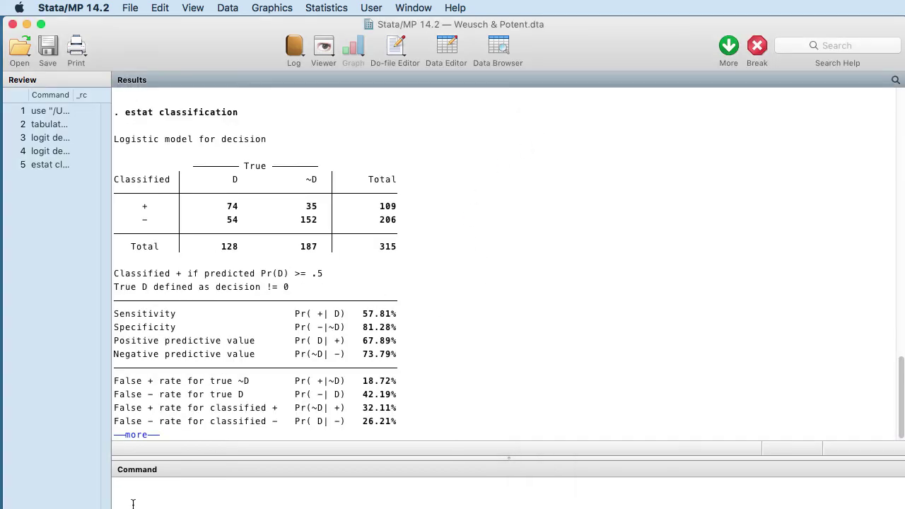
{"action": "left_click", "coordinate": [136, 435]}
{"action": "scroll", "coordinate": [466, 265], "scroll_direction": "up", "scroll_amount": 4}
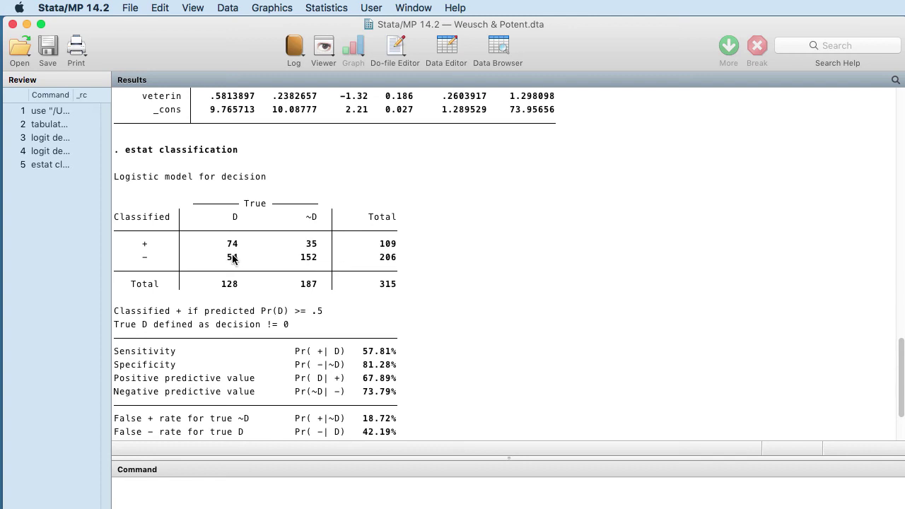
{"action": "scroll", "coordinate": [416, 298], "scroll_direction": "down", "scroll_amount": 5}
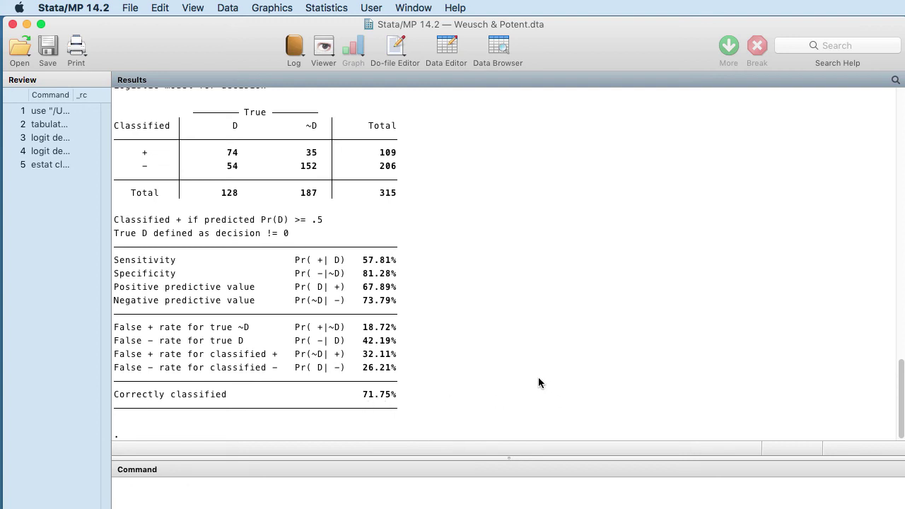
{"action": "scroll", "coordinate": [517, 377], "scroll_direction": "up", "scroll_amount": 1}
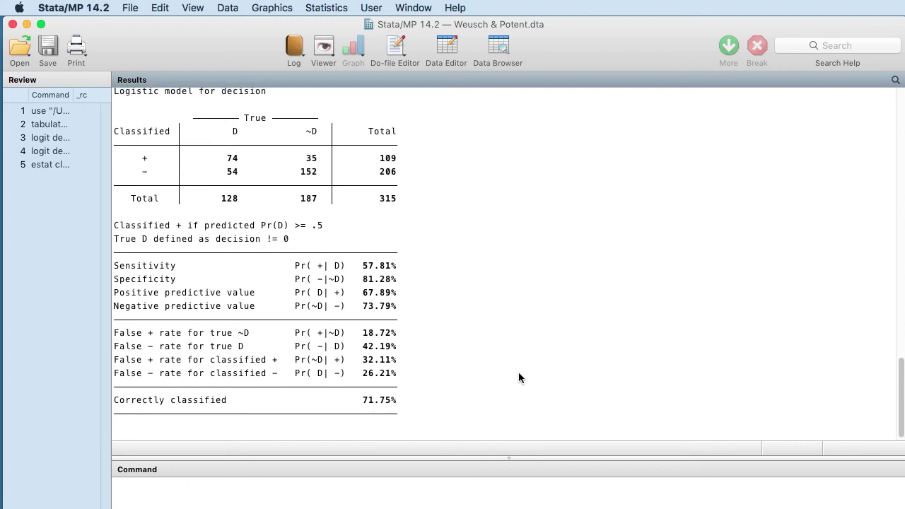
{"action": "scroll", "coordinate": [519, 372], "scroll_direction": "up", "scroll_amount": 1}
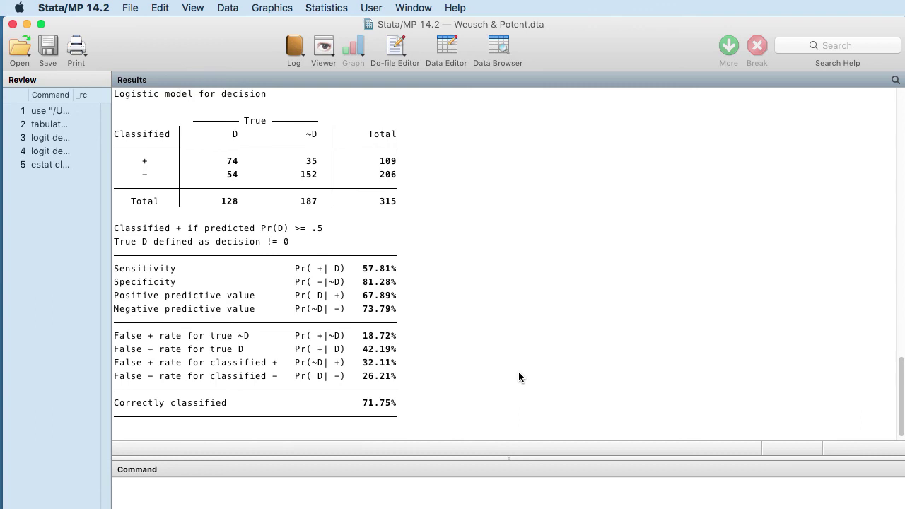